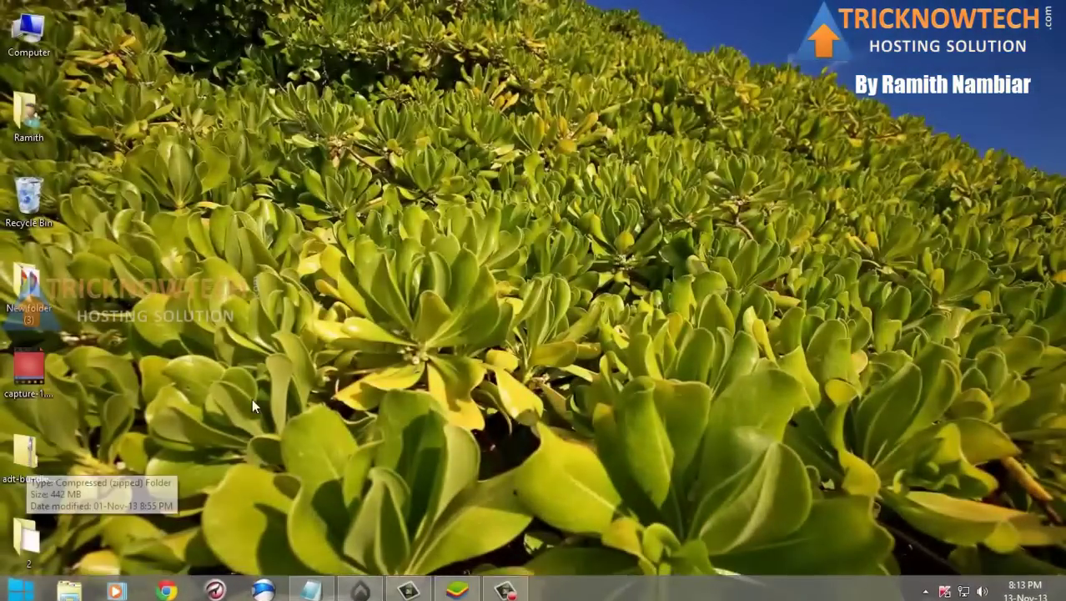
pyautogui.doubleClick(25, 451)
pyautogui.moveTo(484, 250); pyautogui.dragTo(169, 499)
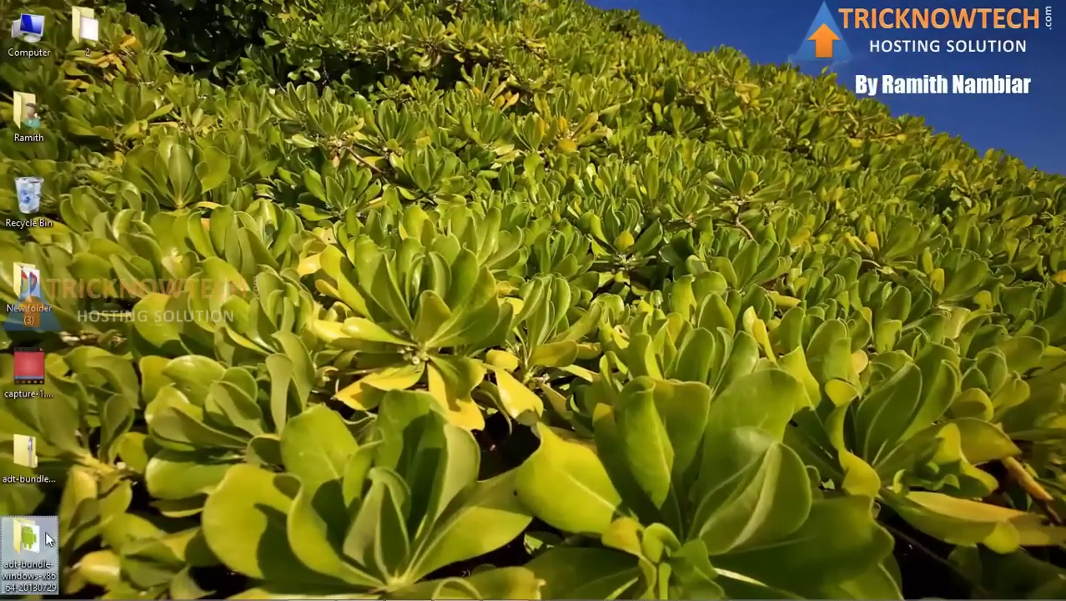
pyautogui.doubleClick(48, 540)
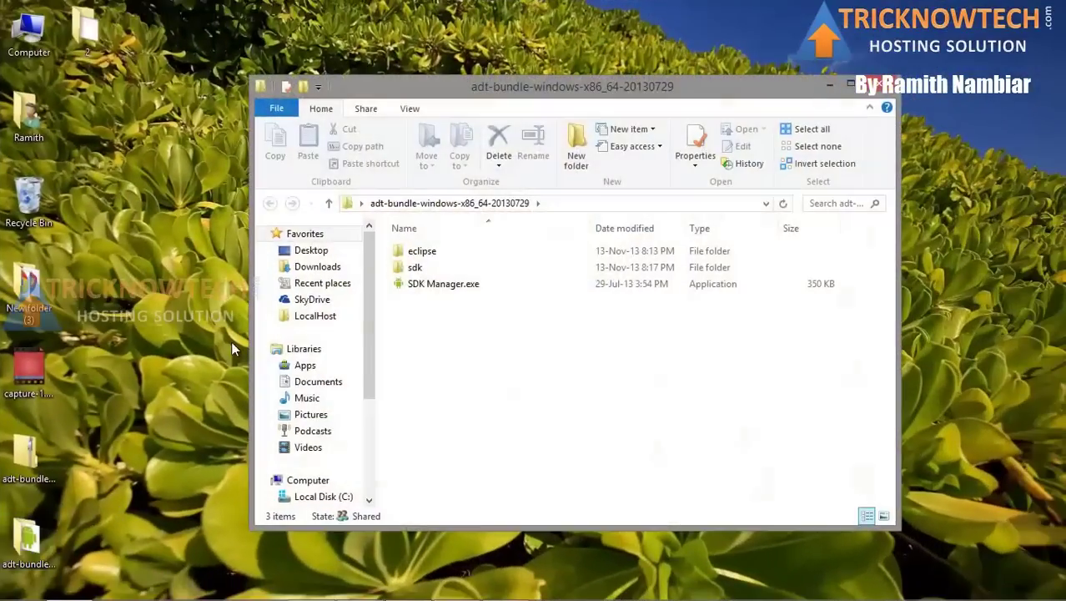
pyautogui.click(419, 285)
pyautogui.doubleClick(418, 285)
pyautogui.moveTo(446, 119); pyautogui.dragTo(706, 88)
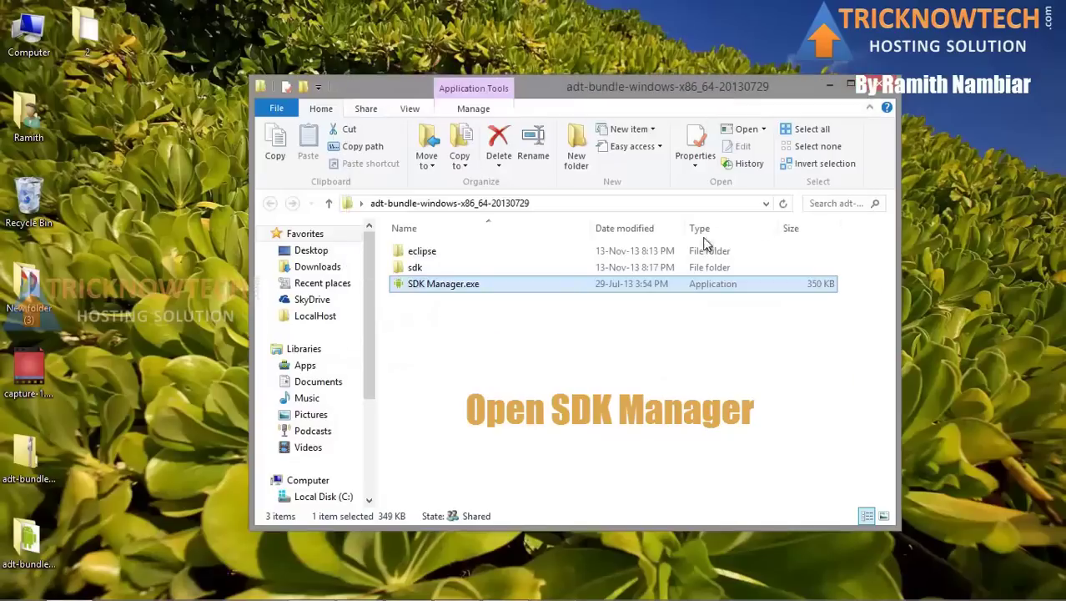
pyautogui.click(837, 86)
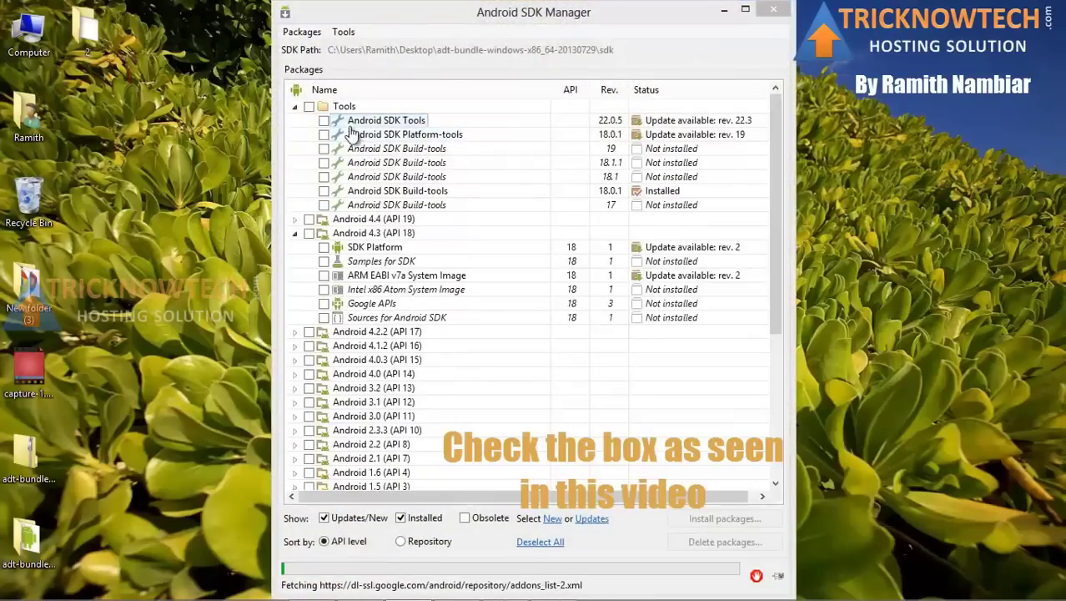
# Mark Android SDK Tools, Platform-tools and Build-tools 18.0.1, plus all packages under Android 4.4 (API 19) and Android 4.3 (API 18).
pyautogui.click(296, 220)
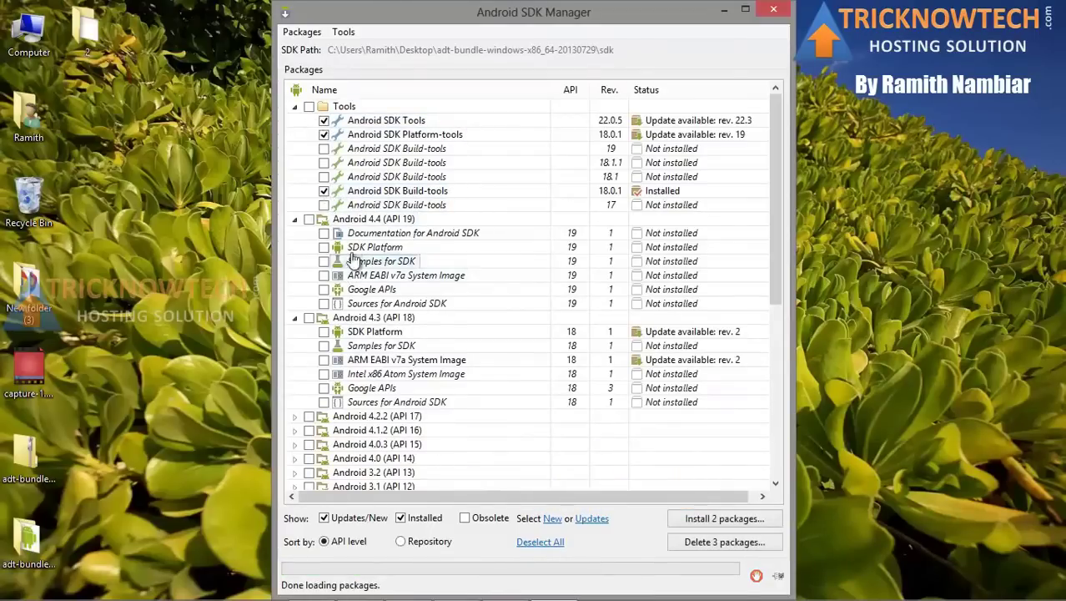
pyautogui.click(309, 220)
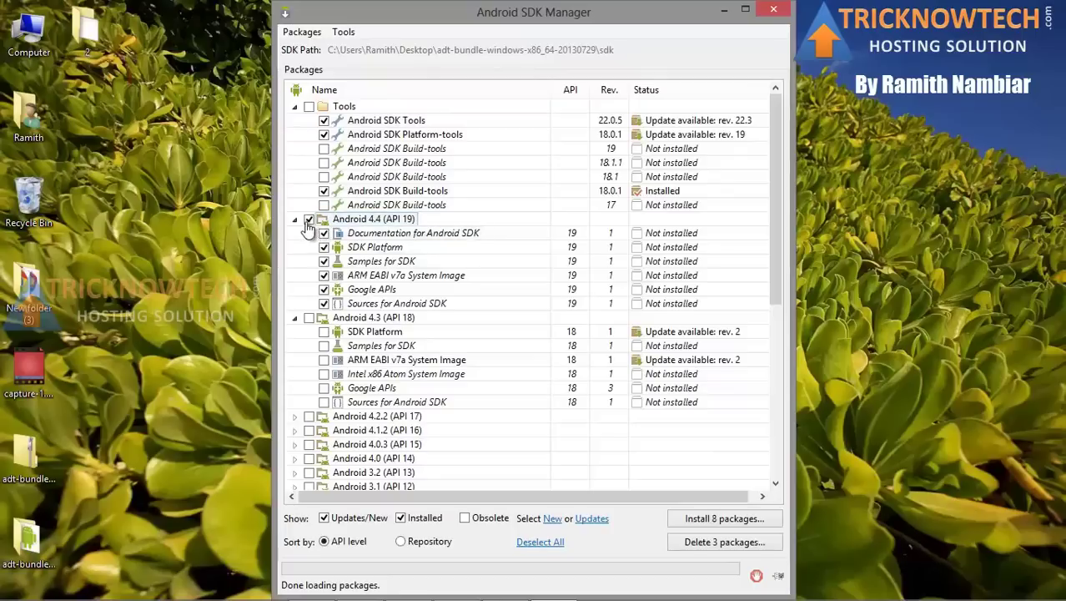
pyautogui.click(309, 318)
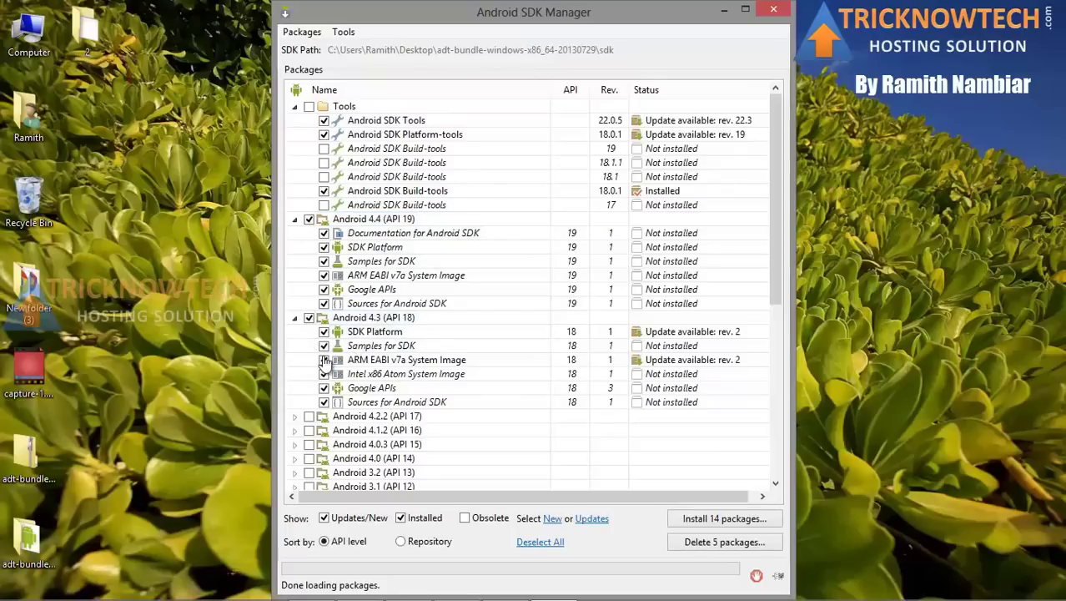
# Mark the Android Support Library, Google Play services for Froyo and Google Play services under Extras.
pyautogui.scroll(-2, 408, 358)
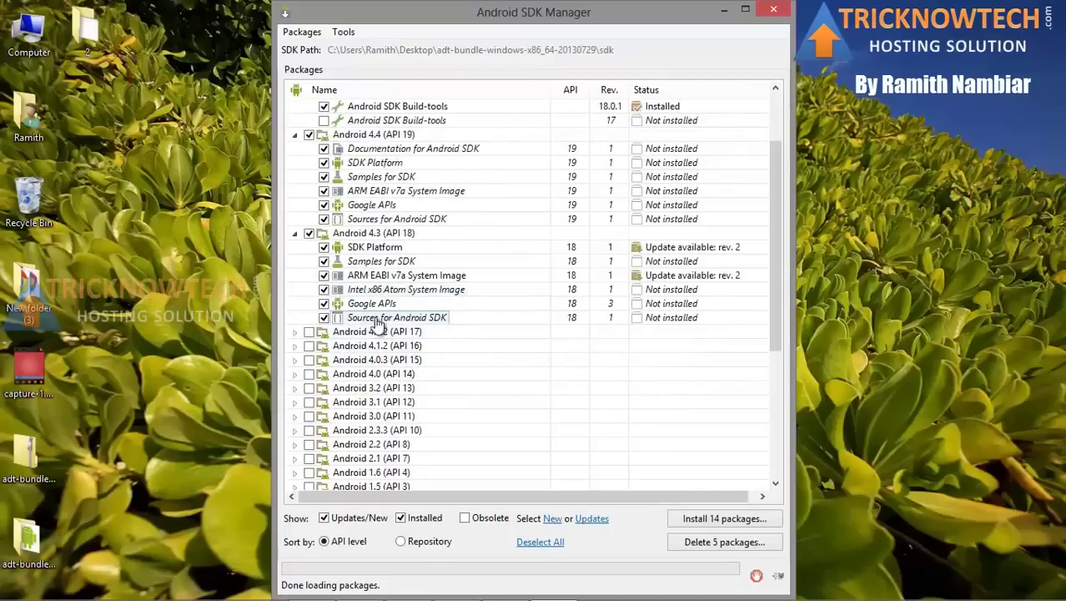
pyautogui.scroll(-5, 359, 333)
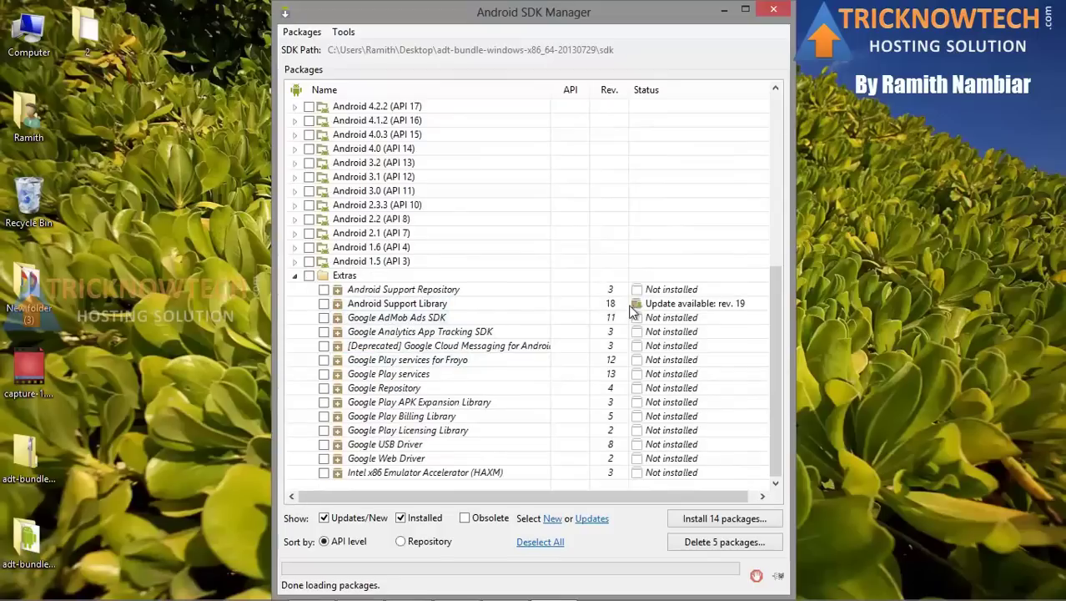
pyautogui.click(324, 304)
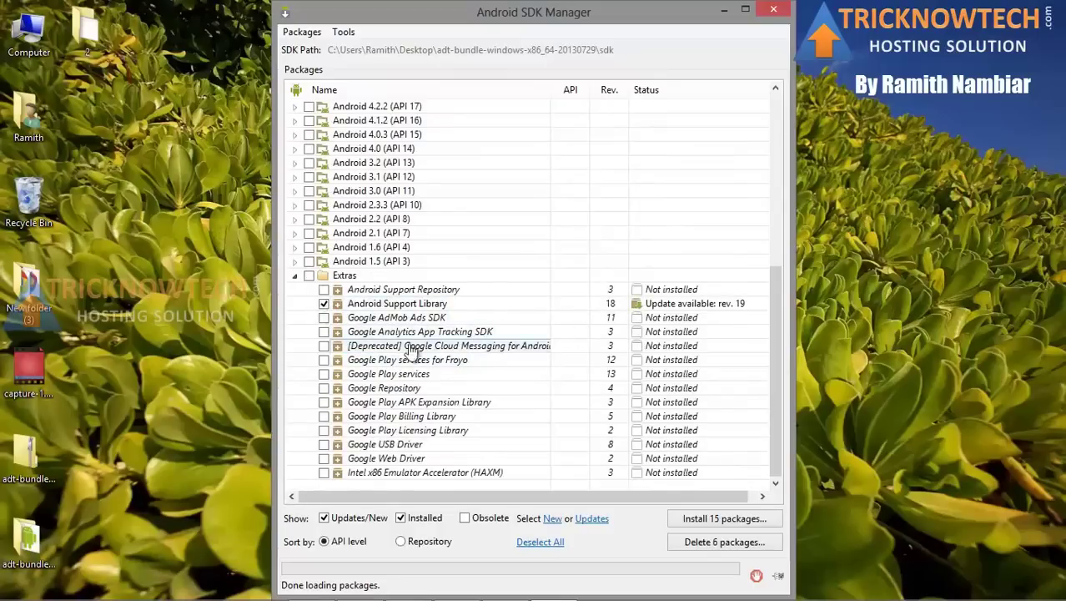
pyautogui.click(325, 377)
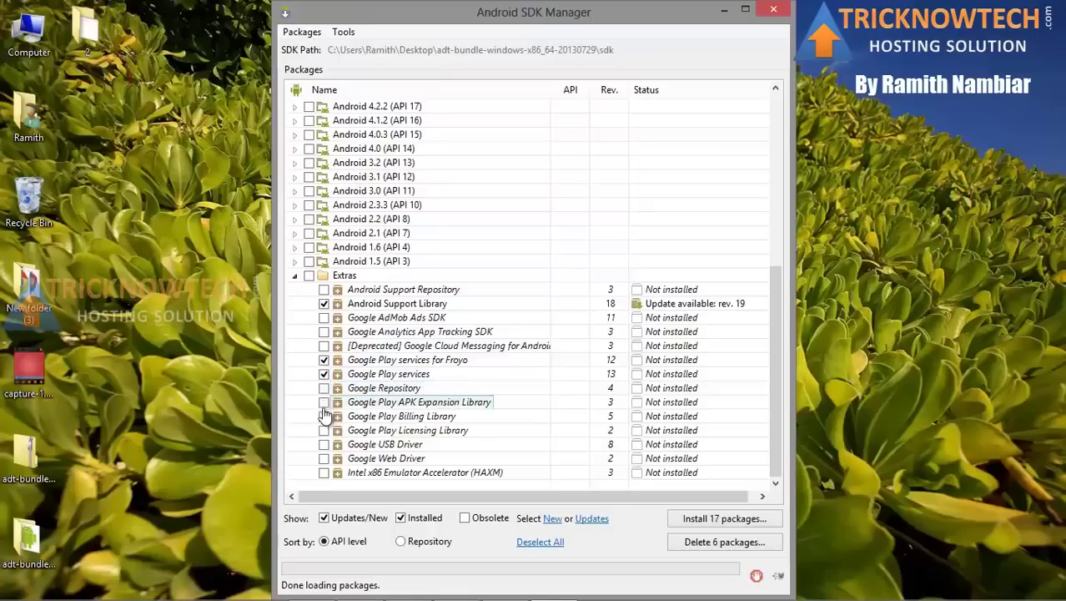
# Mark the Google Play APK Expansion, Billing and Licensing libraries, Google USB Driver and Intel x86 Emulator Accelerator (HAXM) under Extras.
pyautogui.click(324, 402)
pyautogui.click(324, 416)
pyautogui.click(323, 431)
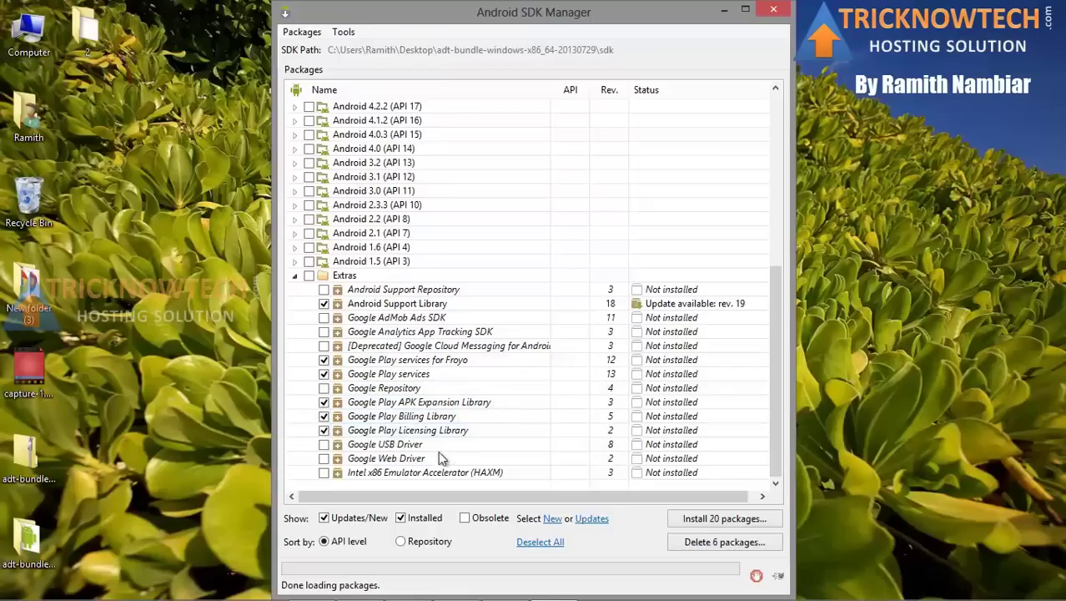
pyautogui.click(326, 446)
pyautogui.click(323, 472)
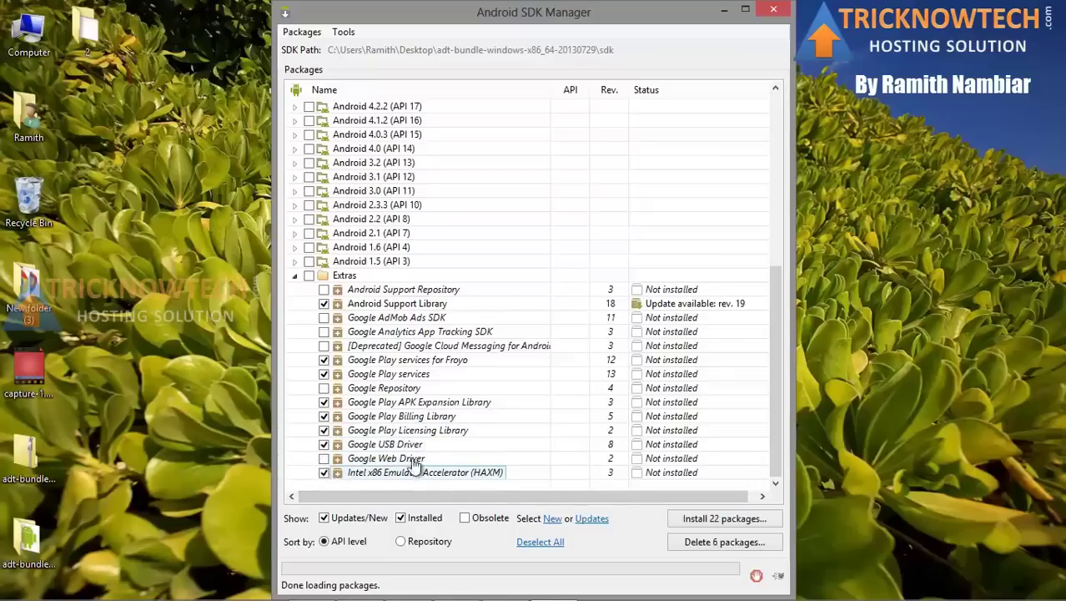
# Request installation of the marked packages and accept the Android SDK License for all packages it covers.
pyautogui.click(725, 521)
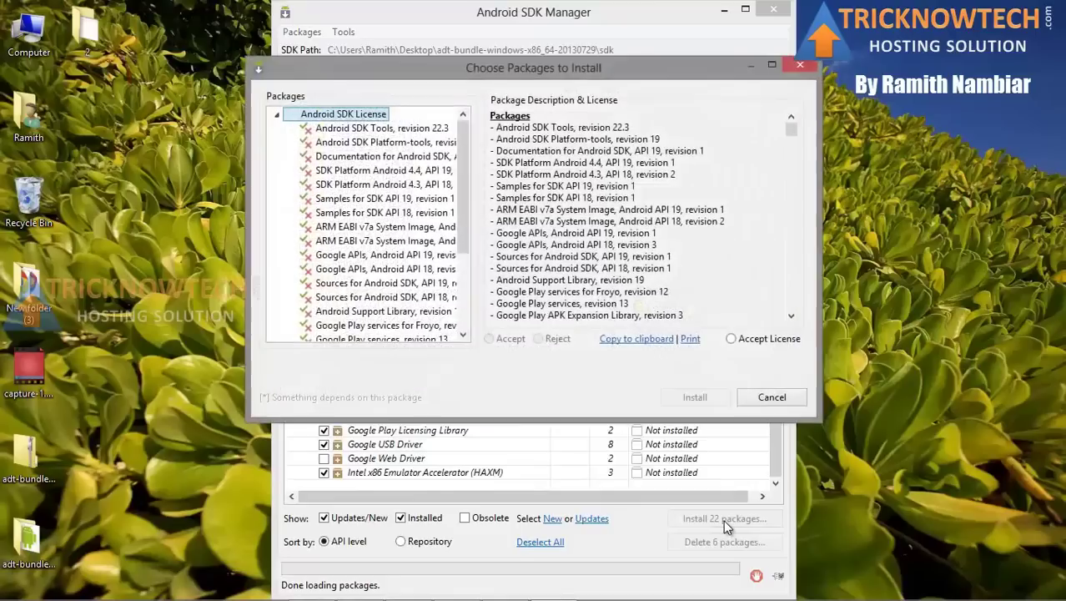
pyautogui.click(350, 142)
pyautogui.click(359, 128)
pyautogui.click(504, 342)
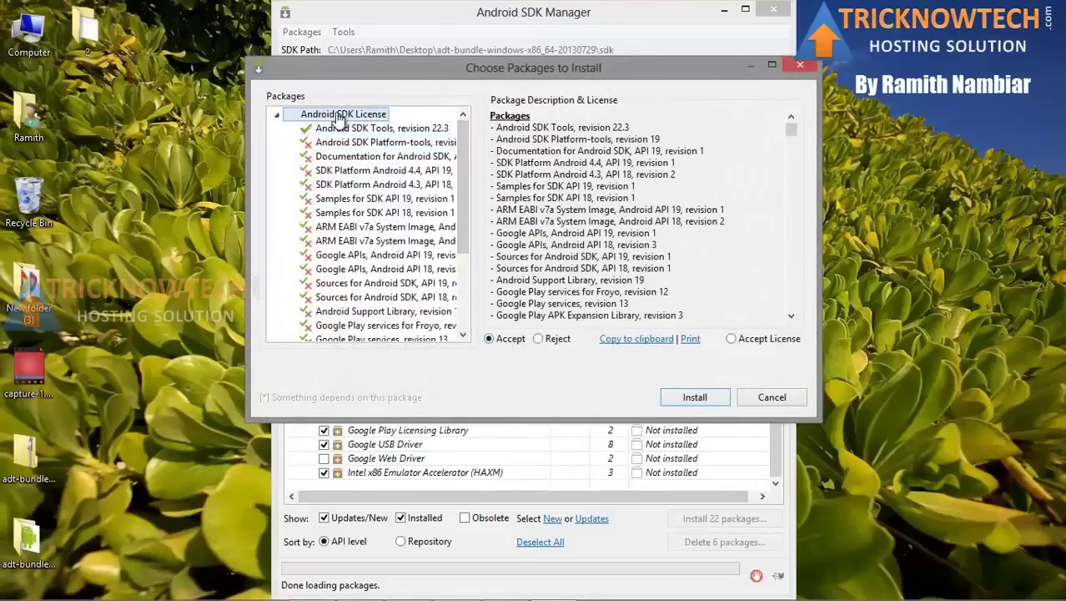
pyautogui.click(732, 340)
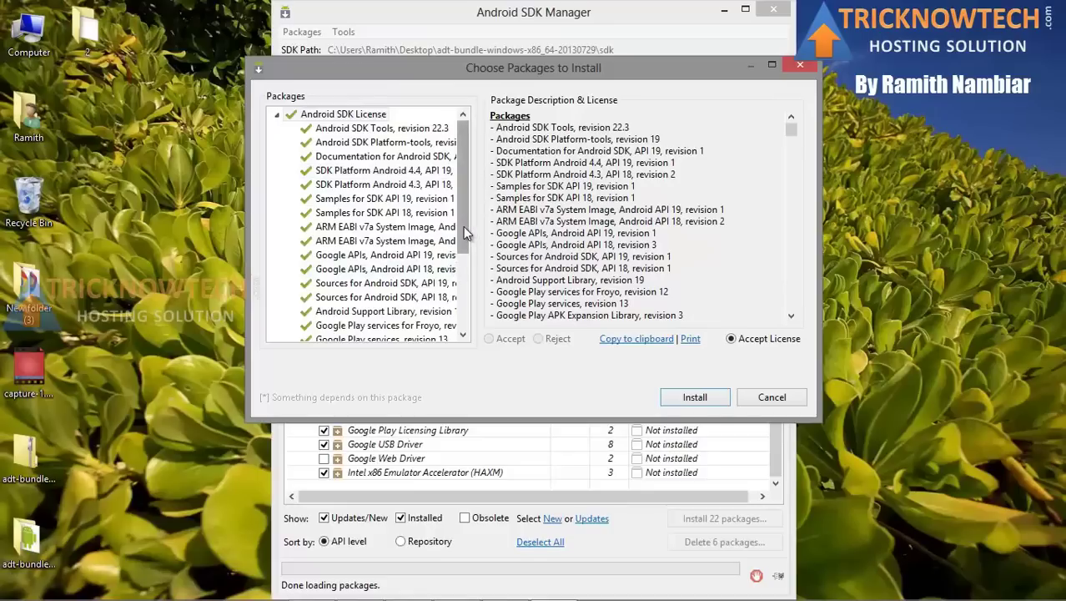
# Accept the licenses for the Intel x86 Emulator Accelerator and Intel x86 Atom System Image, and install the packages.
pyautogui.moveTo(464, 227); pyautogui.dragTo(460, 321)
pyautogui.click(380, 297)
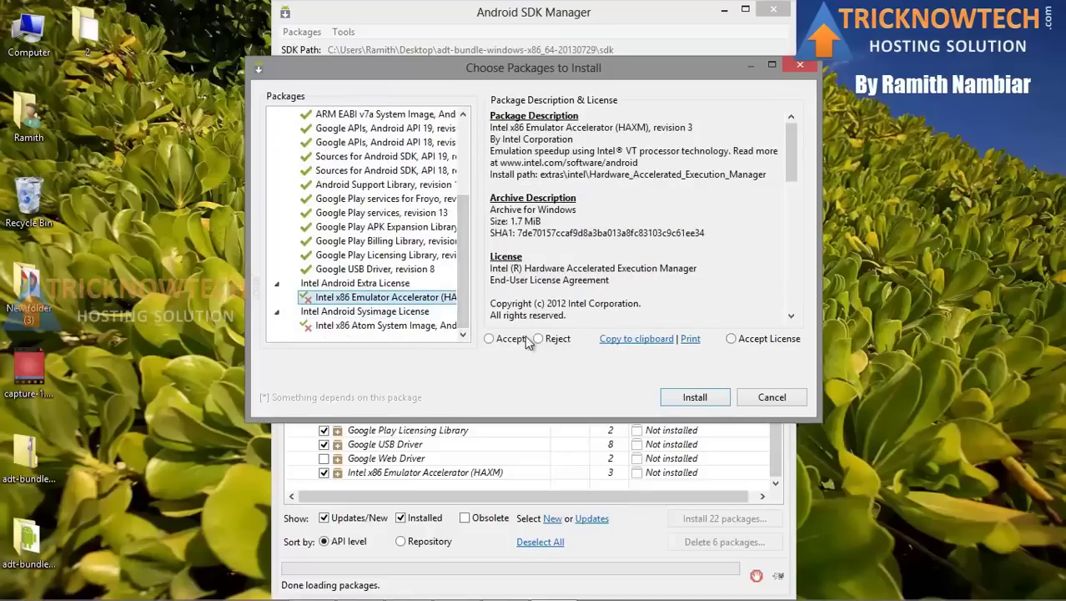
pyautogui.click(492, 339)
pyautogui.click(380, 325)
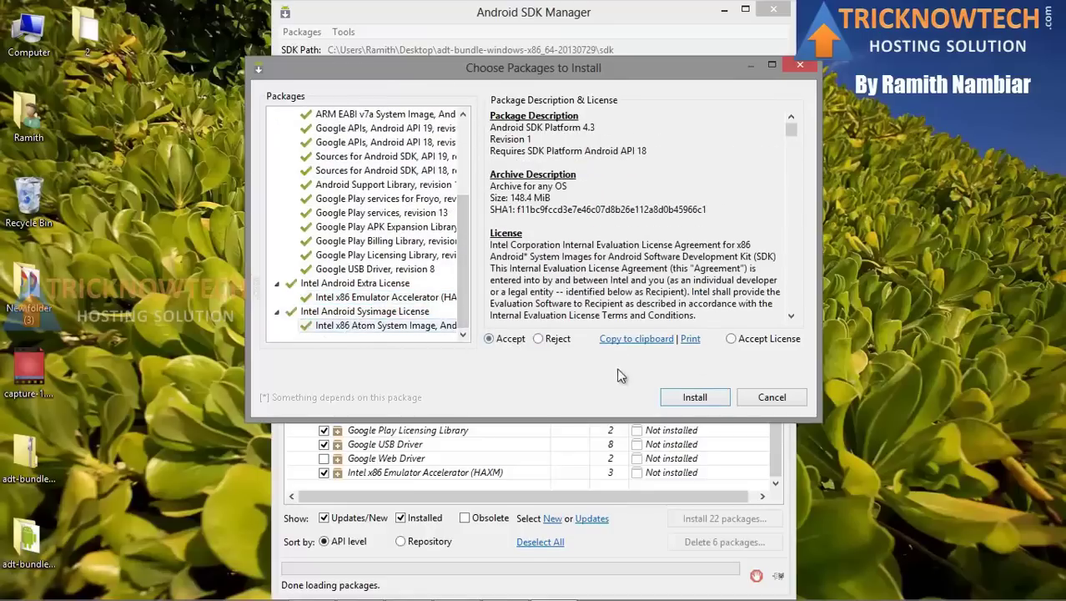
pyautogui.click(693, 399)
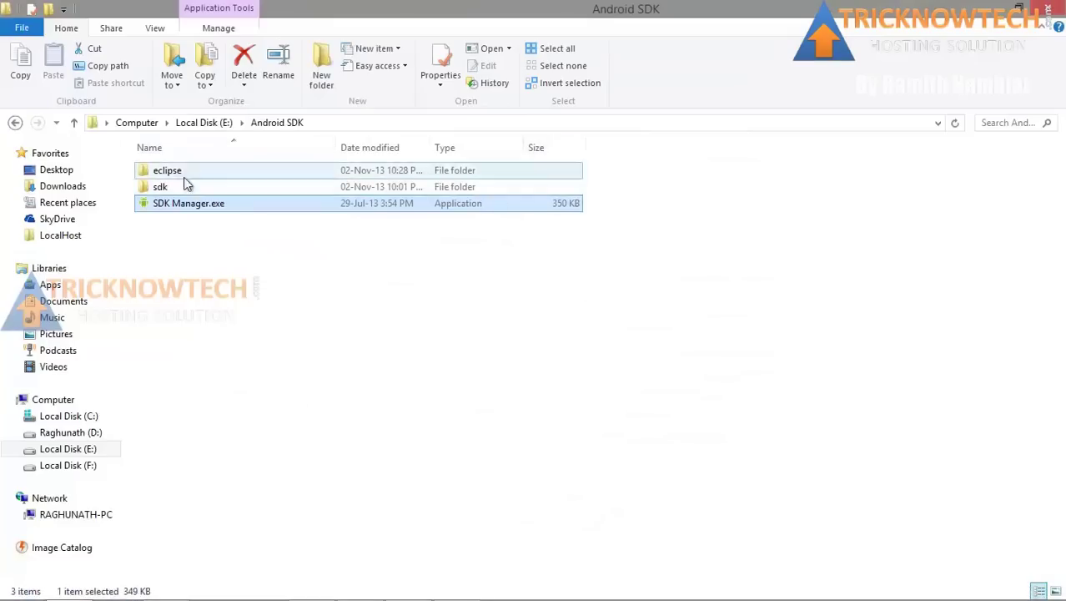
# Launch AVD Manager.exe from the sdk folder inside Android SDK on drive E.
pyautogui.doubleClick(178, 187)
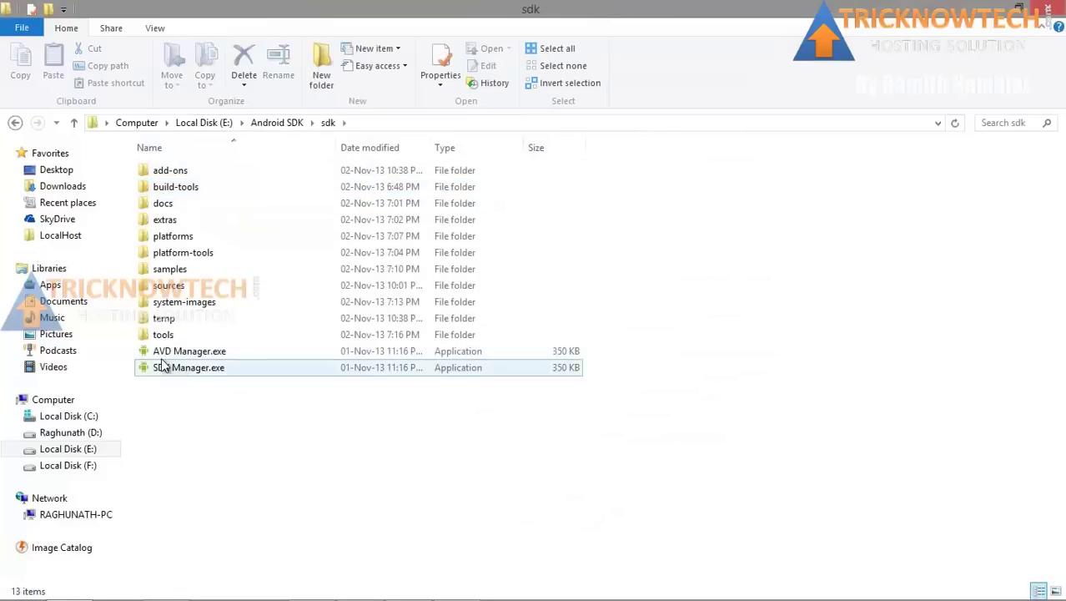
pyautogui.click(185, 356)
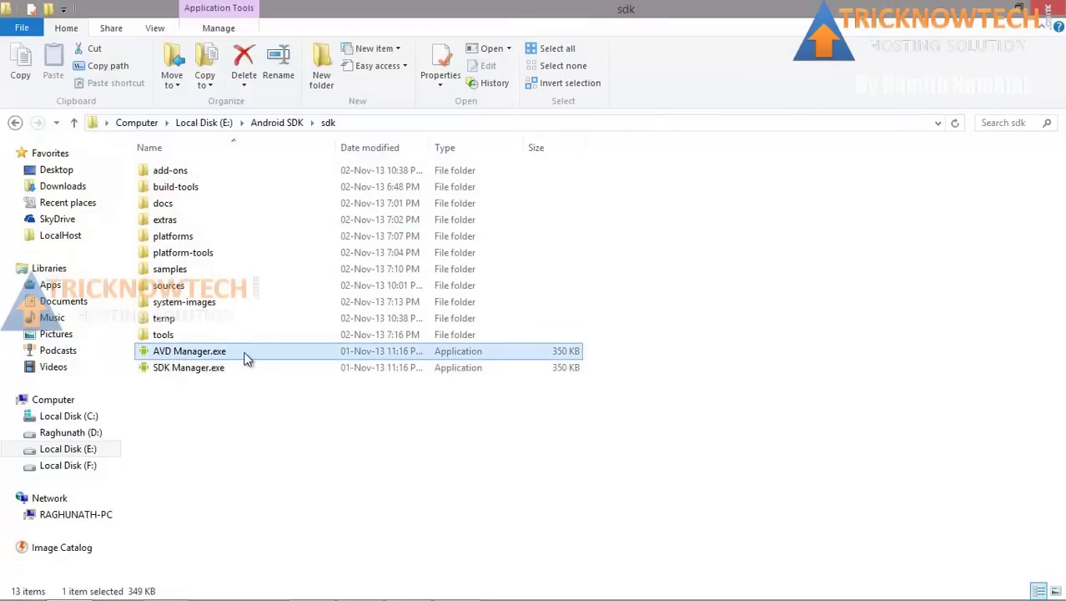
pyautogui.doubleClick(241, 348)
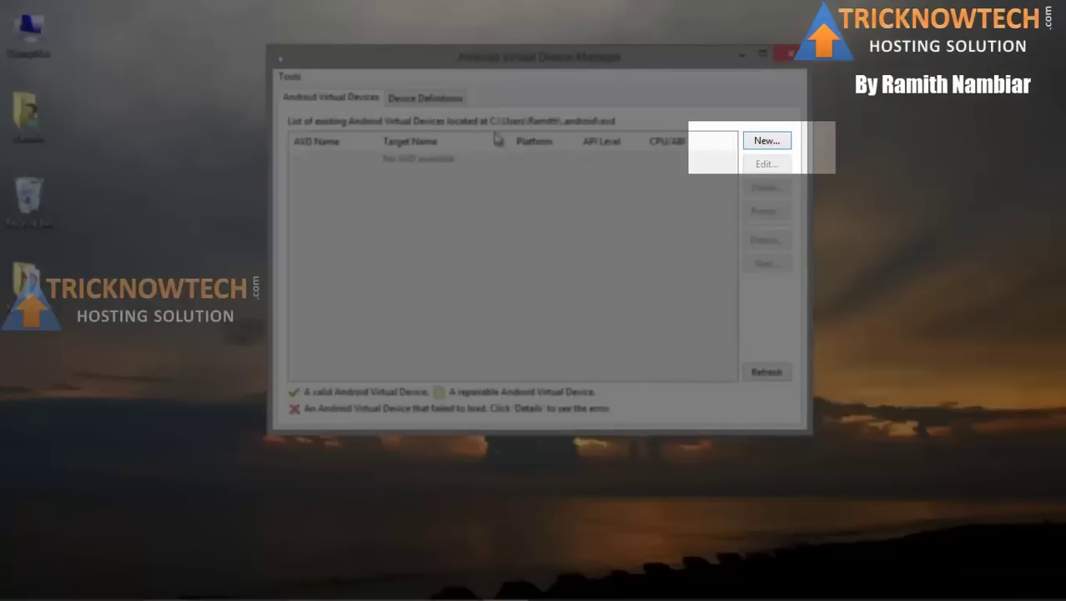
# Begin a new Android virtual device and enter the owner's first name as its AVD name.
pyautogui.click(759, 144)
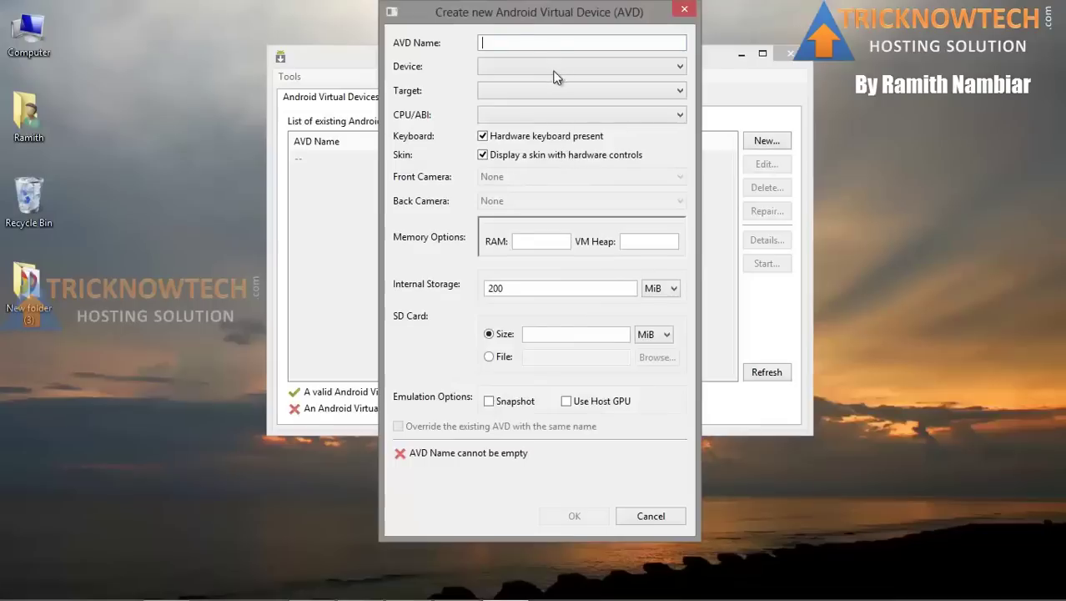
pyautogui.write('Ramith Andro')
pyautogui.press('BackSpace')
pyautogui.press('BackSpace')
pyautogui.press('BackSpace')
pyautogui.press('BackSpace')
pyautogui.press('BackSpace')
pyautogui.press('BackSpace')
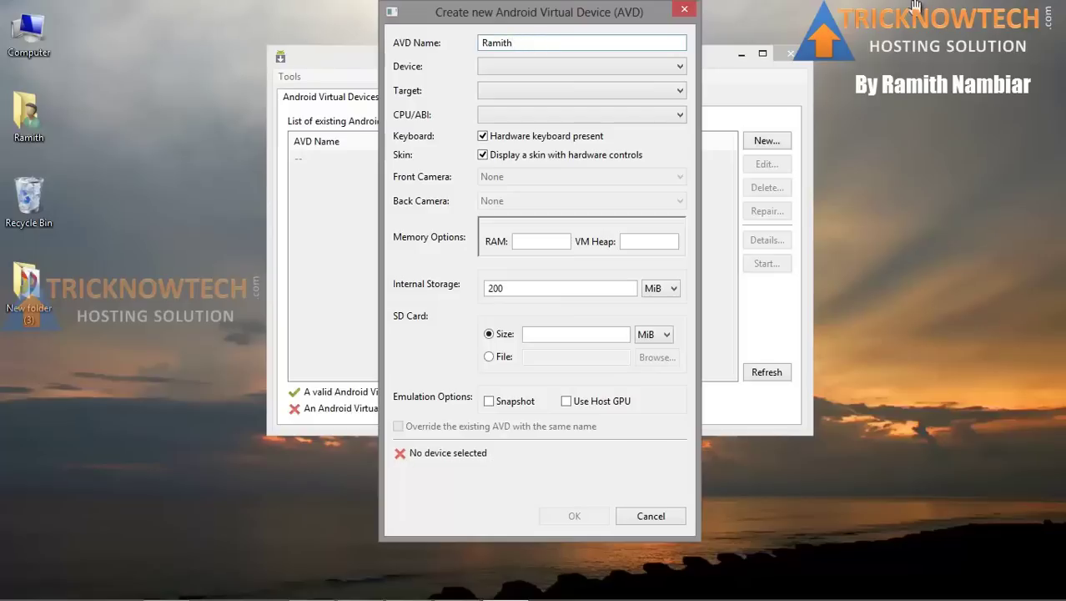
# Set the device to Nexus 7 (7.27", 800 × 1280: tvdpi) and the target to Android 4.3 - API Level 18, without a hardware-controls skin.
pyautogui.click(668, 69)
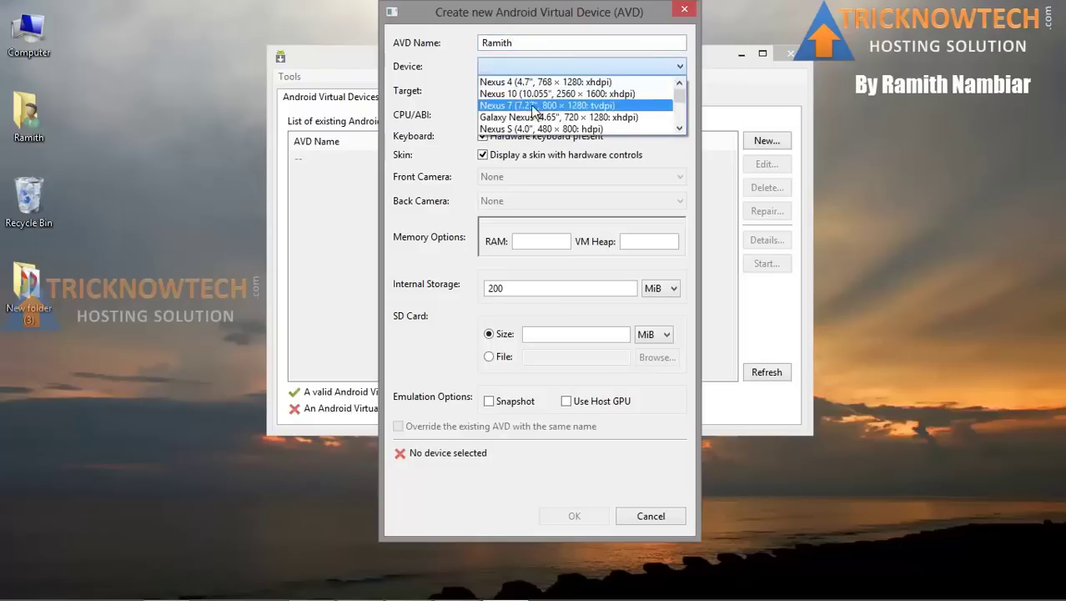
pyautogui.click(531, 106)
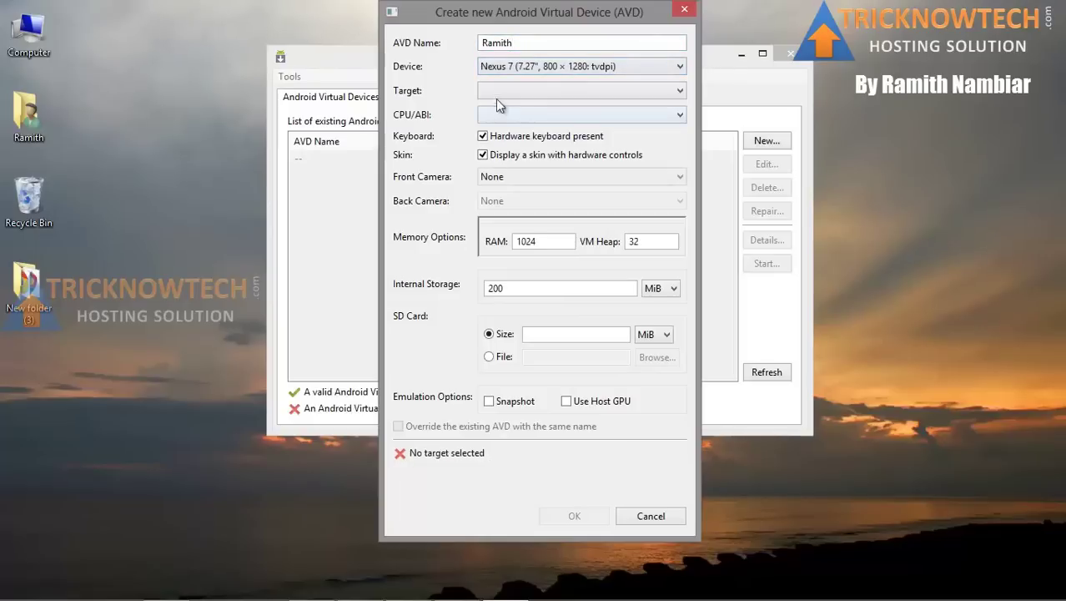
pyautogui.click(596, 93)
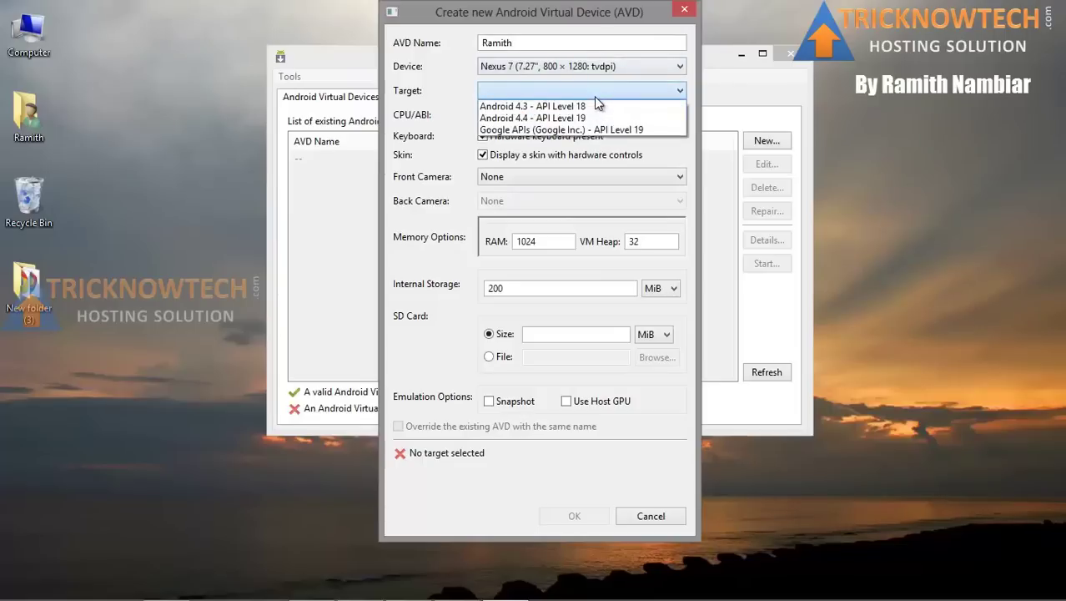
pyautogui.click(570, 106)
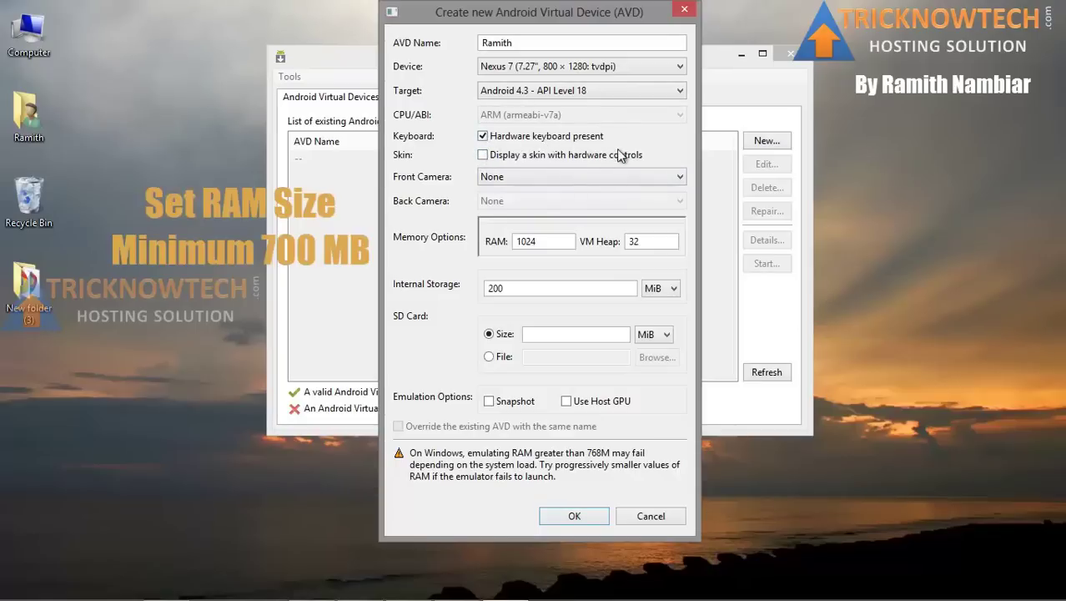
# Set the virtual device's RAM to 700 and its SD card size to 512 MiB.
pyautogui.moveTo(557, 243); pyautogui.dragTo(470, 250)
pyautogui.write('700')
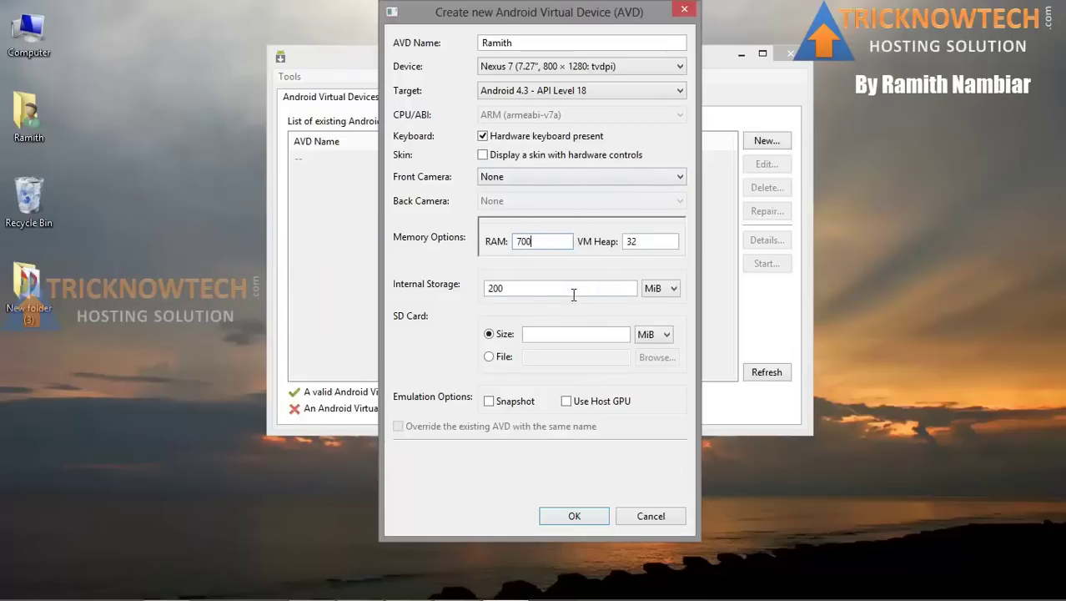
pyautogui.moveTo(535, 289); pyautogui.dragTo(502, 347)
pyautogui.click(551, 336)
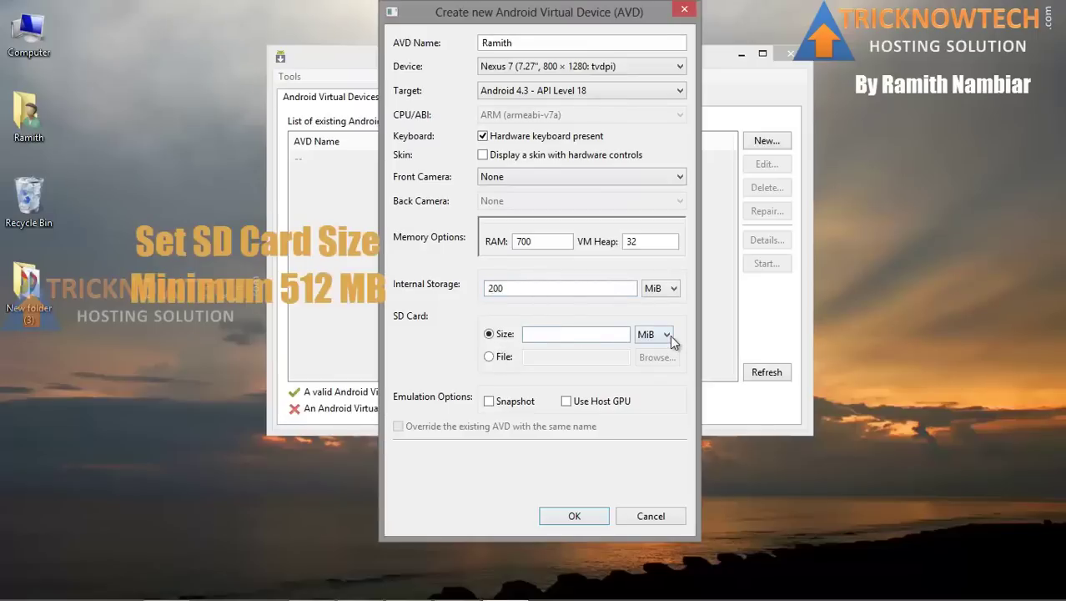
pyautogui.write('512')
pyautogui.doubleClick(495, 287)
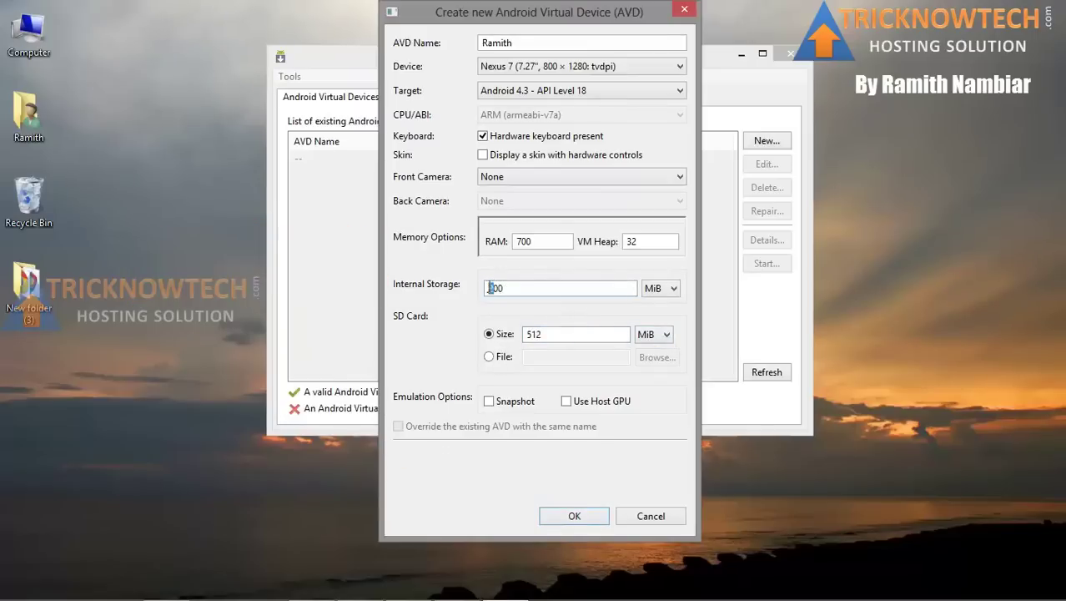
# Enable Use Host GPU, create the virtual device and dismiss the creation summary.
pyautogui.click(566, 402)
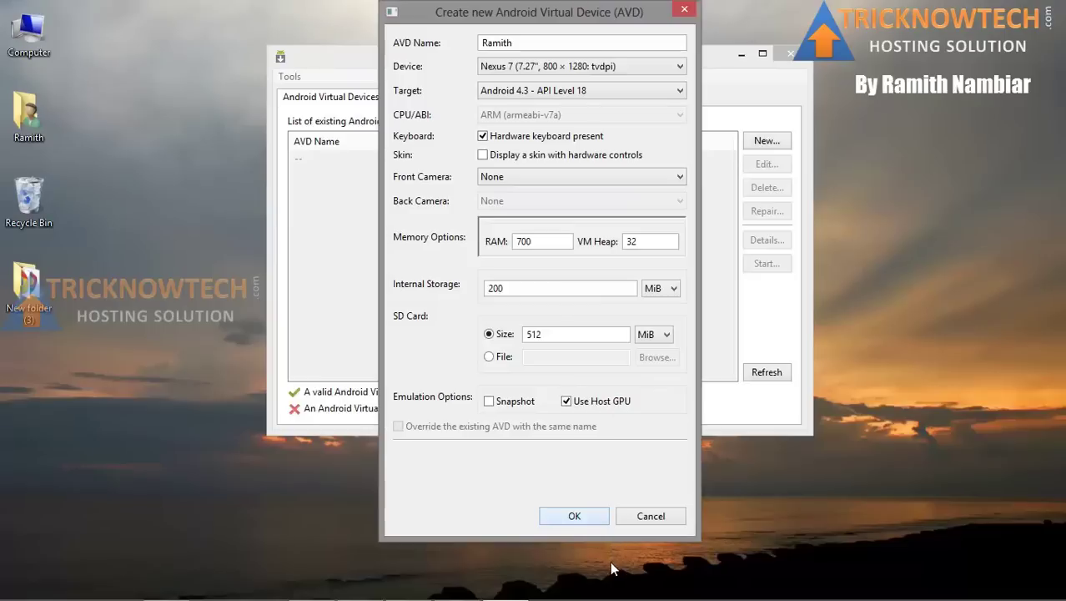
pyautogui.click(582, 521)
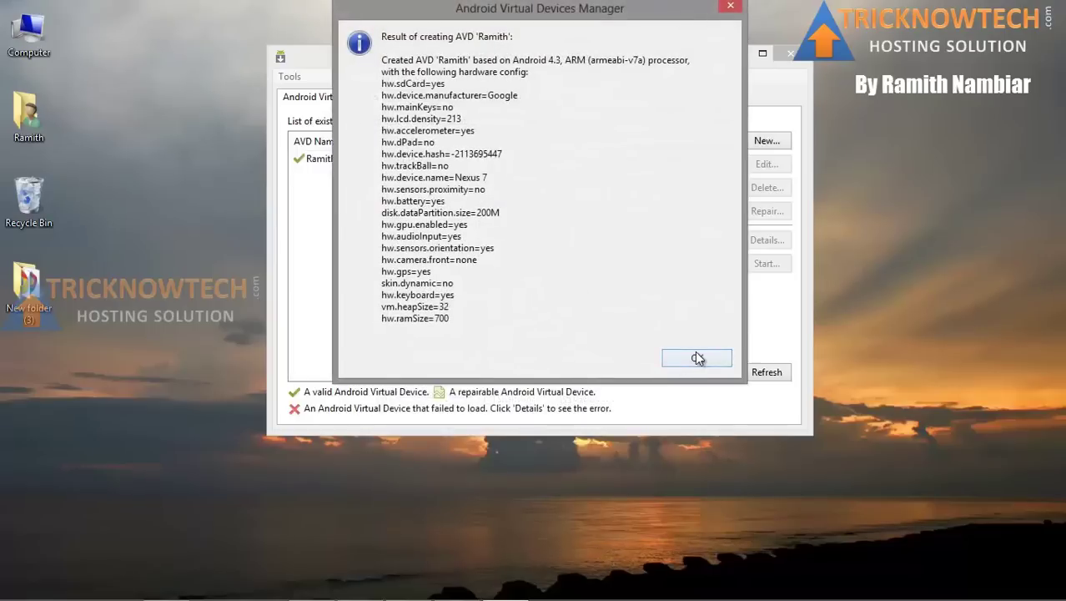
pyautogui.click(698, 358)
# Start the newly created Android 4.3 virtual device with unscaled display and without wiping user data.
pyautogui.click(596, 160)
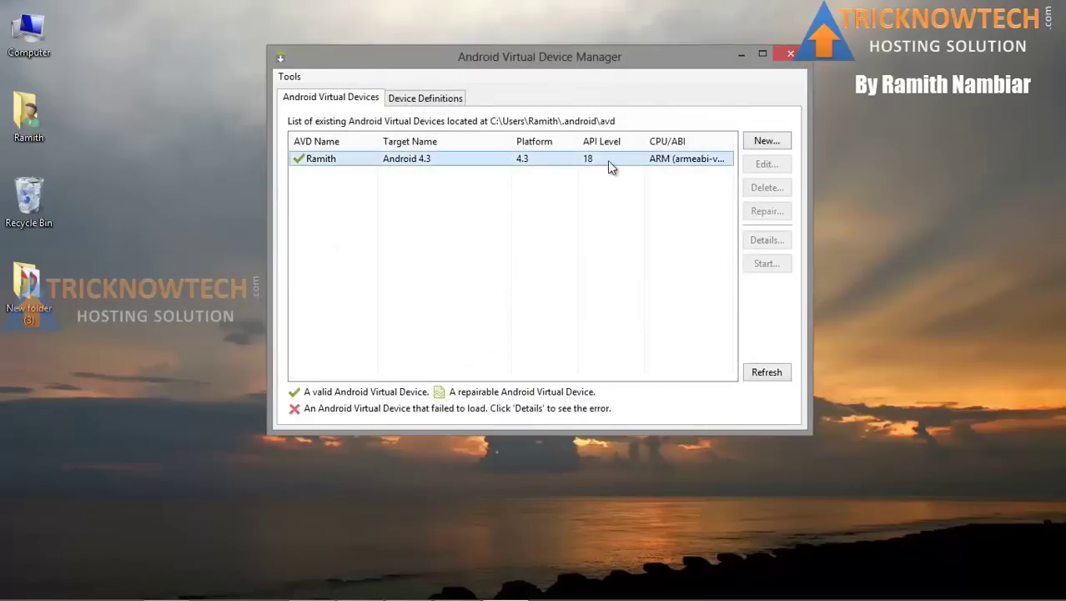
pyautogui.click(764, 264)
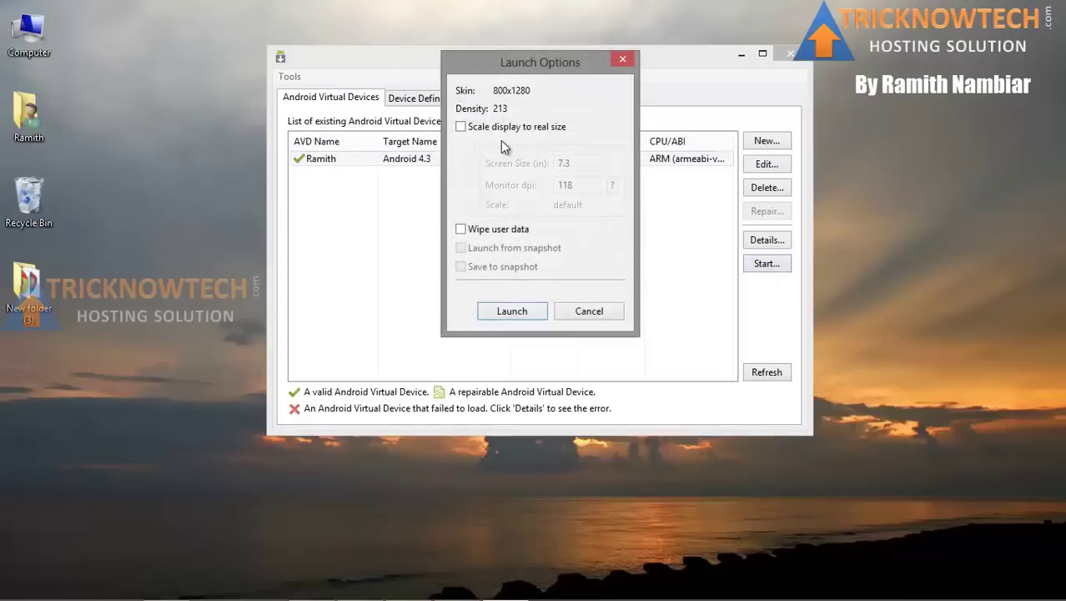
pyautogui.click(511, 311)
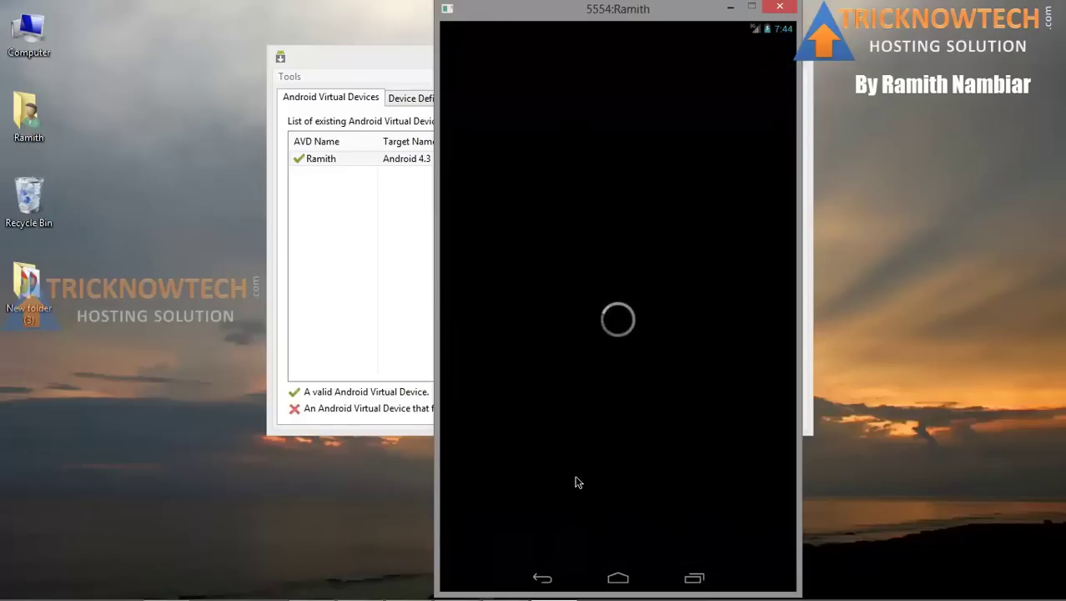
# Open the emulator's app list, dismissing its introductory tip, and start the Browser app.
pyautogui.click(617, 534)
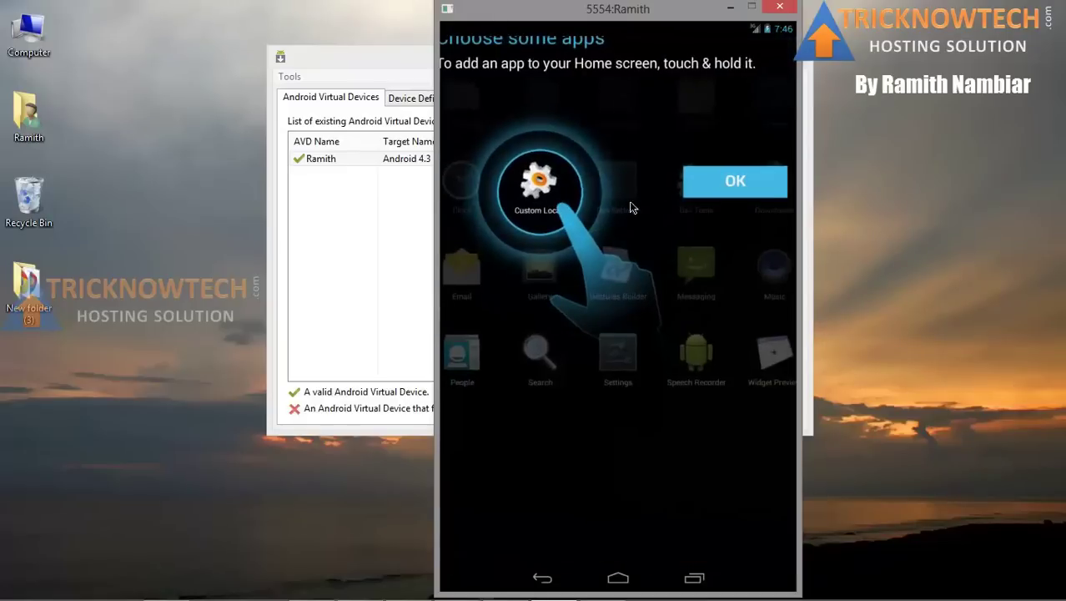
pyautogui.click(754, 194)
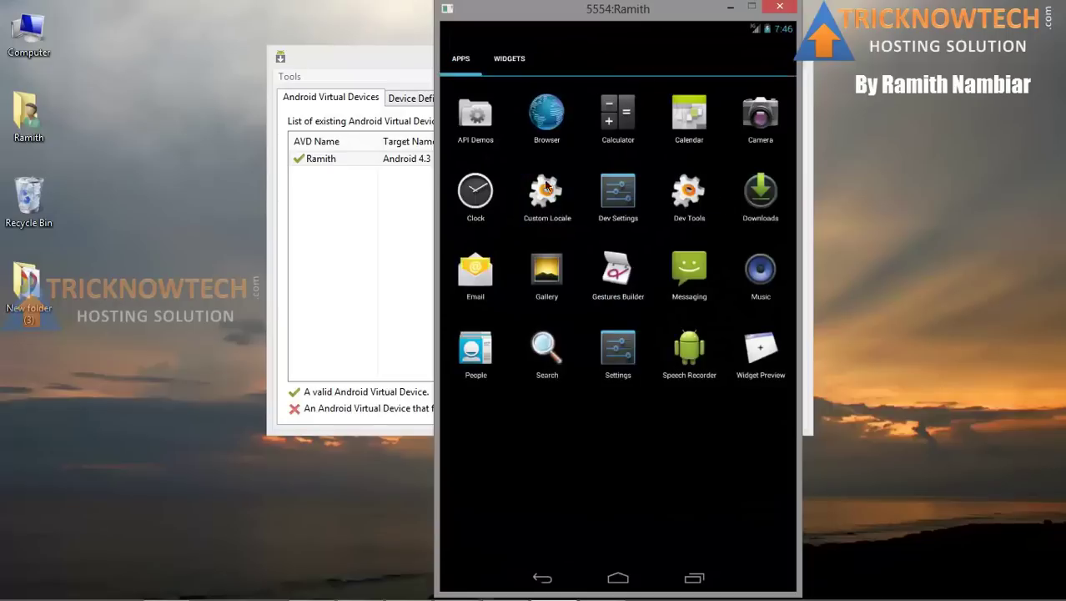
pyautogui.click(550, 125)
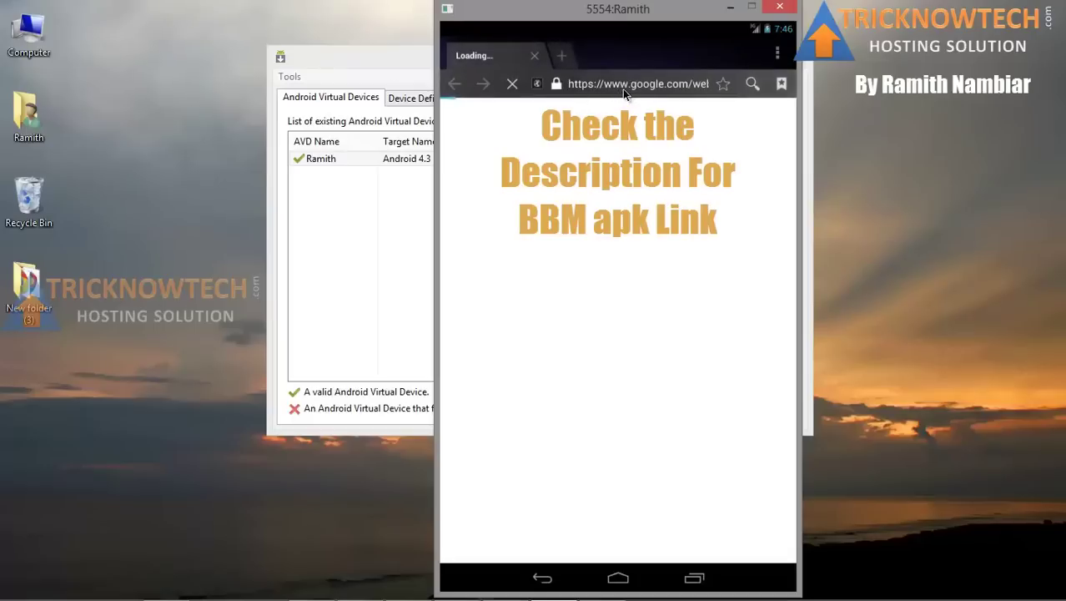
# Load the BBM installer package from 192.168.1.3/bbm.apk in the emulator's browser.
pyautogui.click(711, 91)
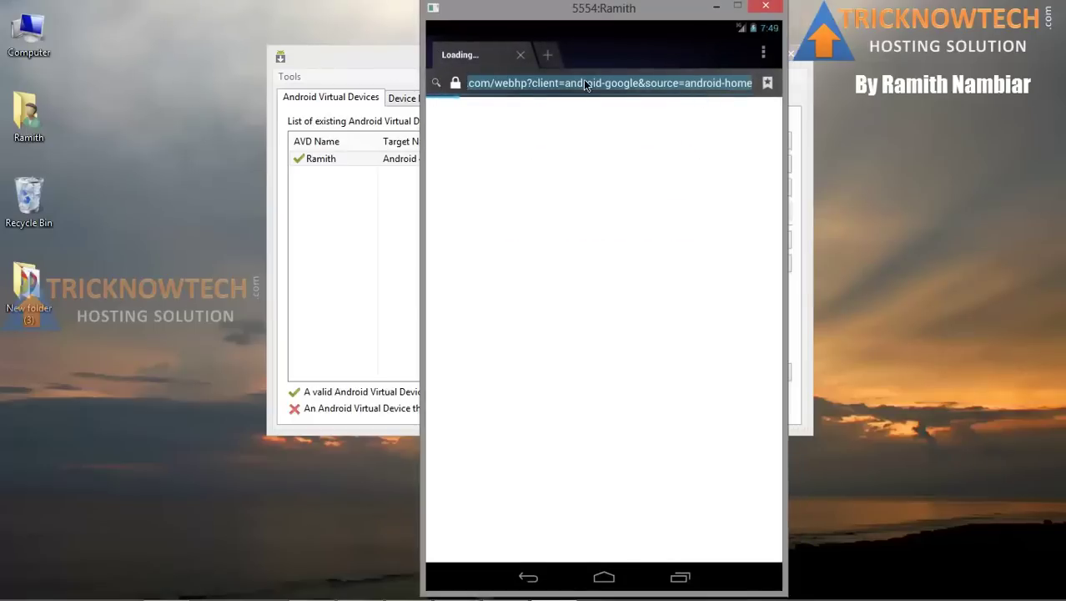
pyautogui.write('192.1')
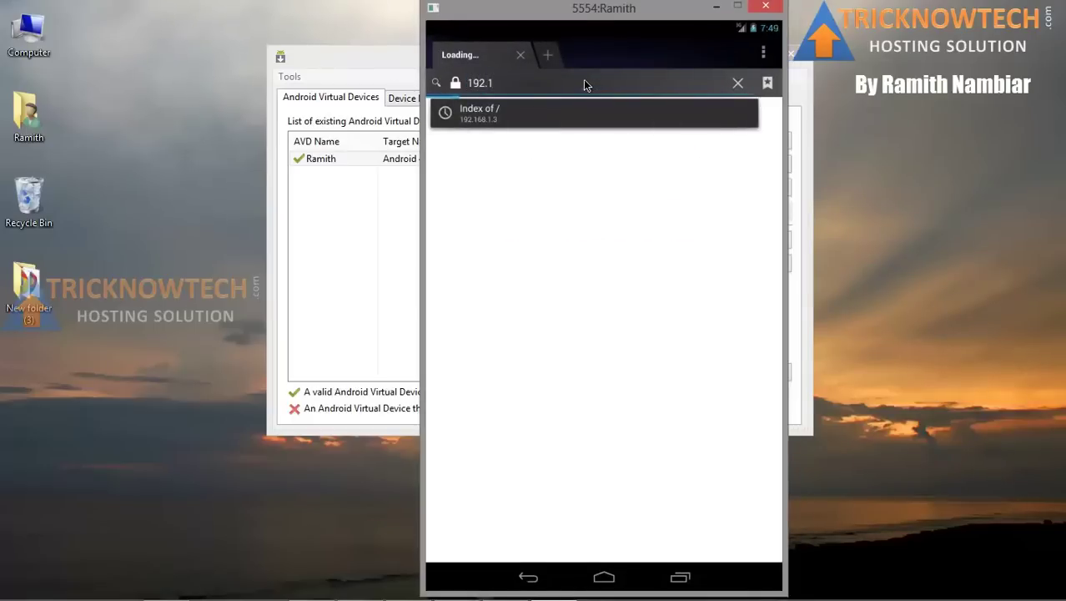
pyautogui.write('68.1.3/b')
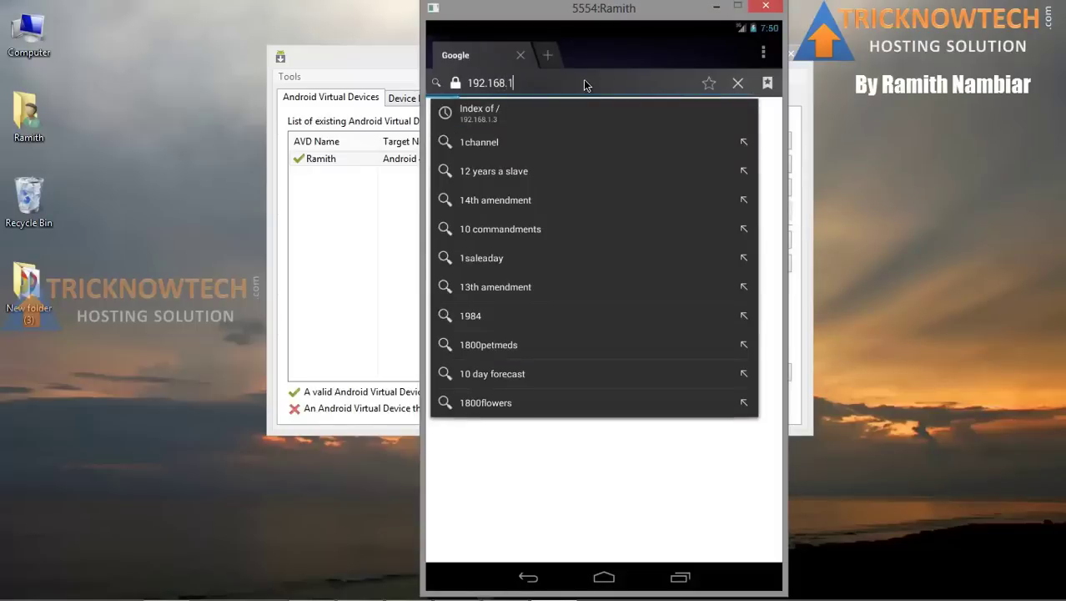
pyautogui.write('bm.apk')
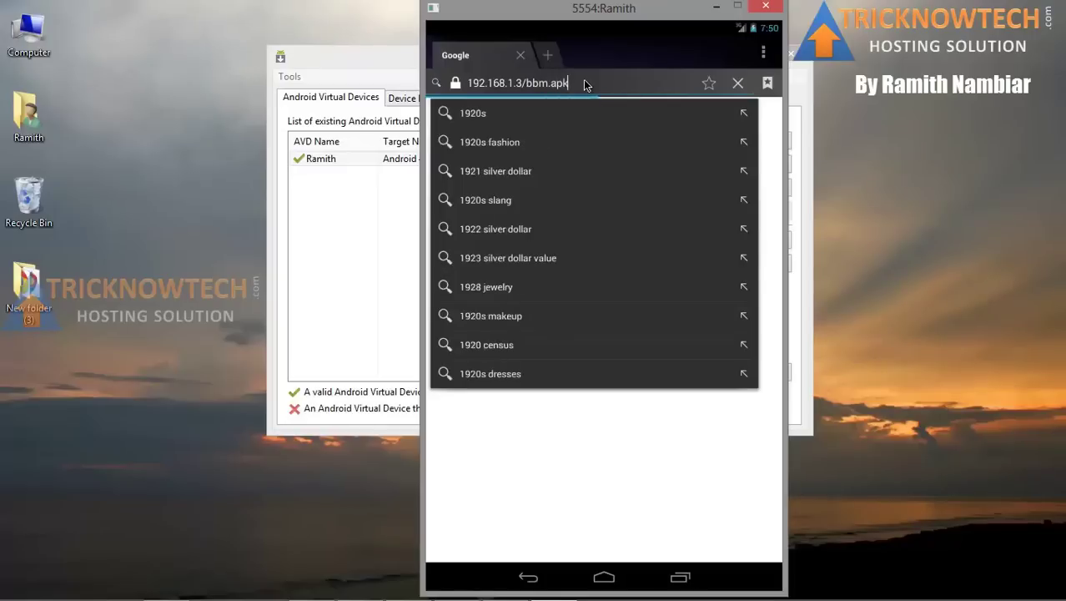
pyautogui.press('Return')
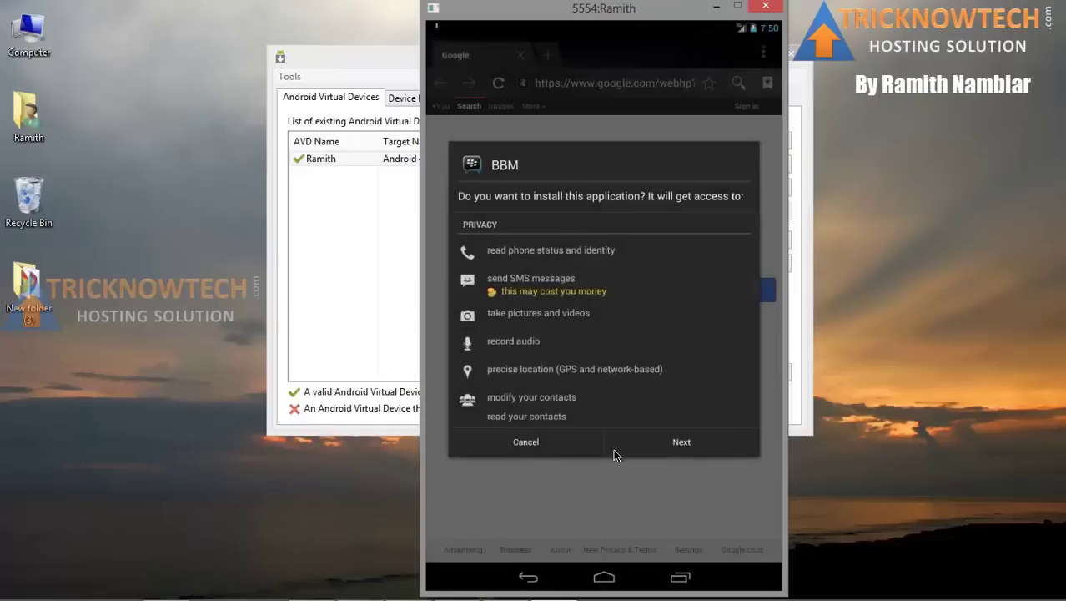
# Install BBM with all its requested permissions, close the installer and launch the app from the emulator's app list.
pyautogui.click(668, 445)
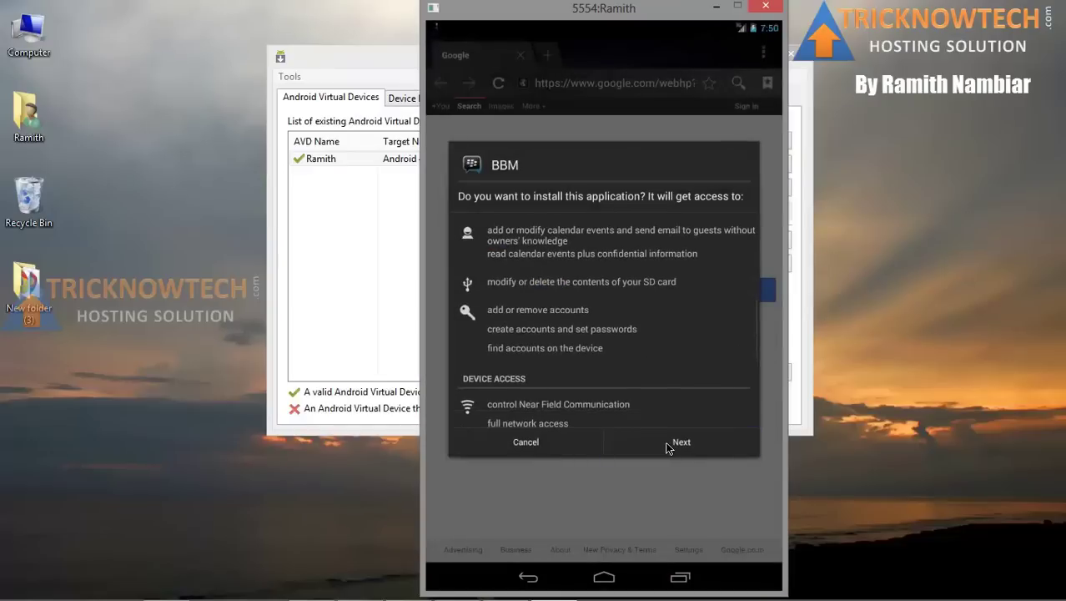
pyautogui.click(668, 445)
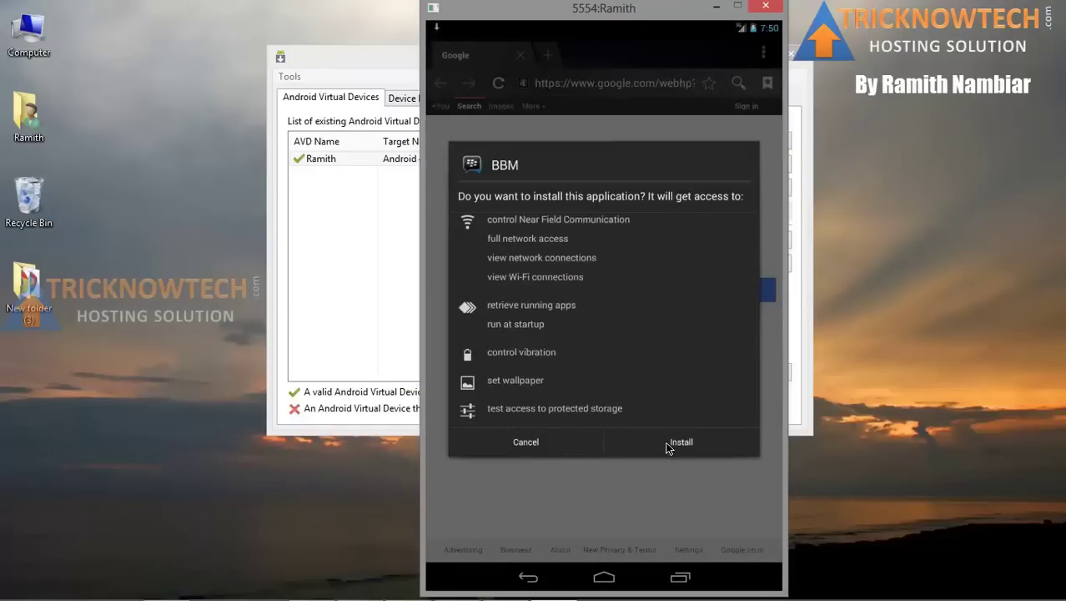
pyautogui.click(672, 444)
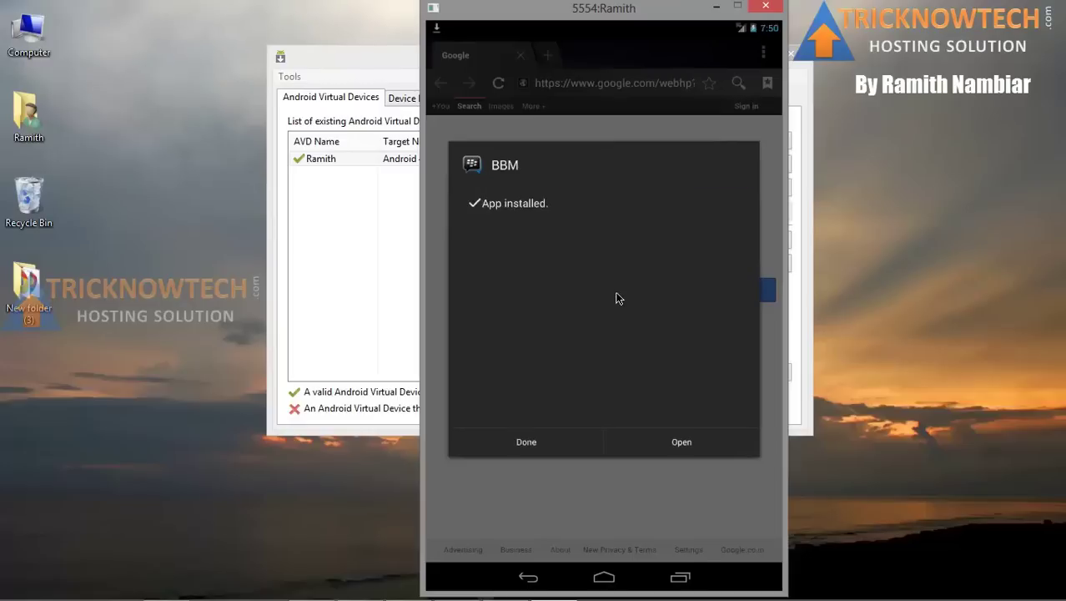
pyautogui.click(564, 442)
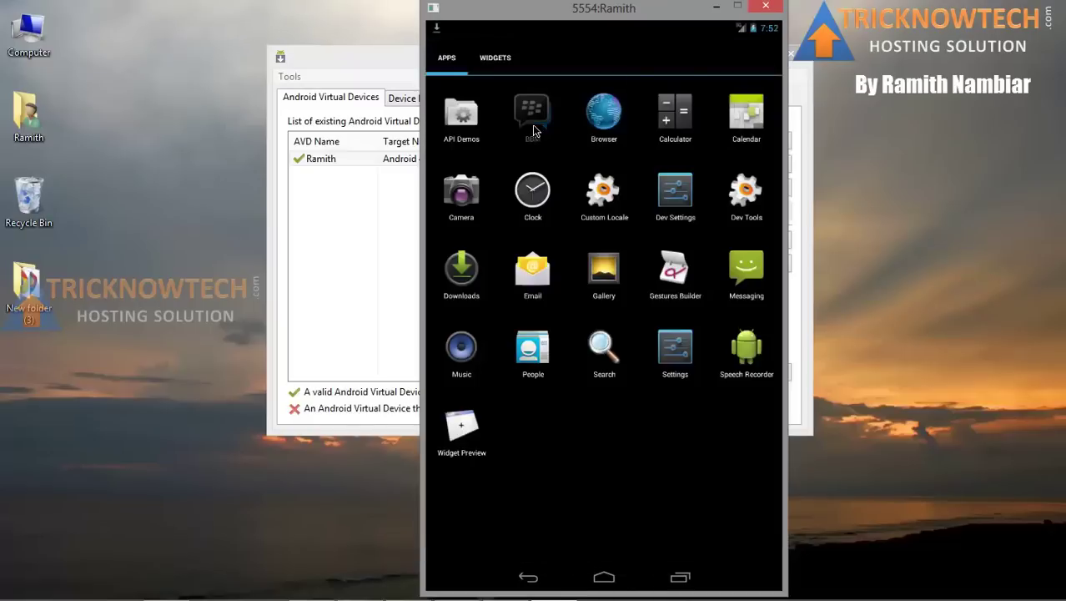
pyautogui.click(532, 117)
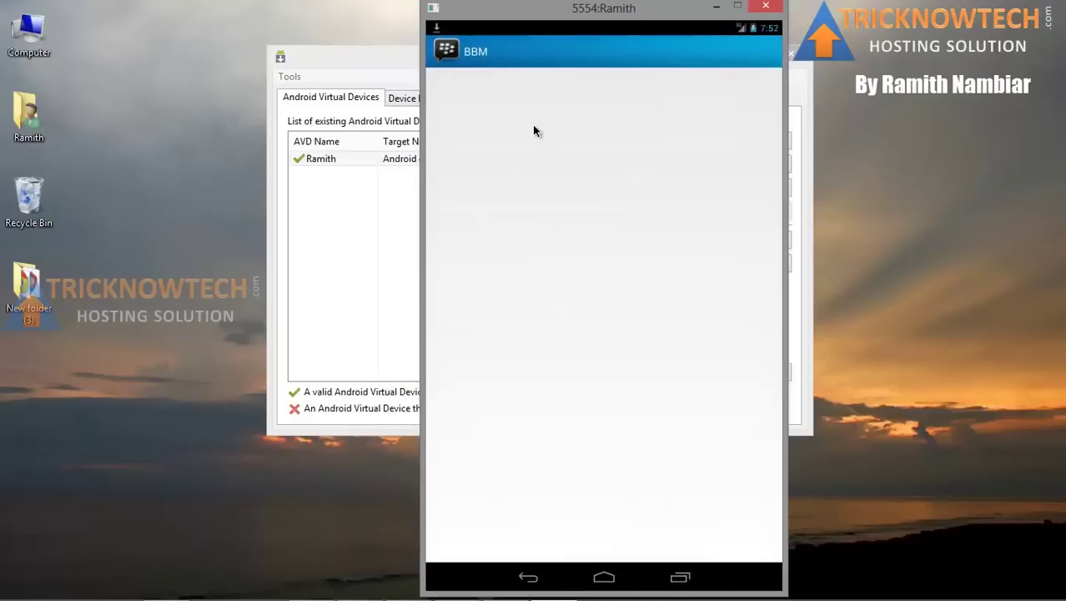